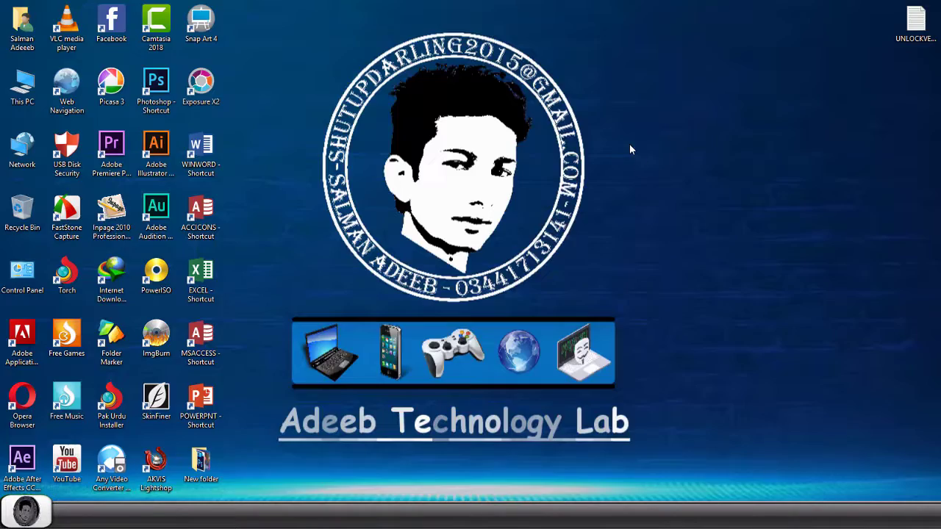
# Refresh the desktop, then select the Frame 13 template and drag it toward the taskbar
pyautogui.rightClick(629, 143)
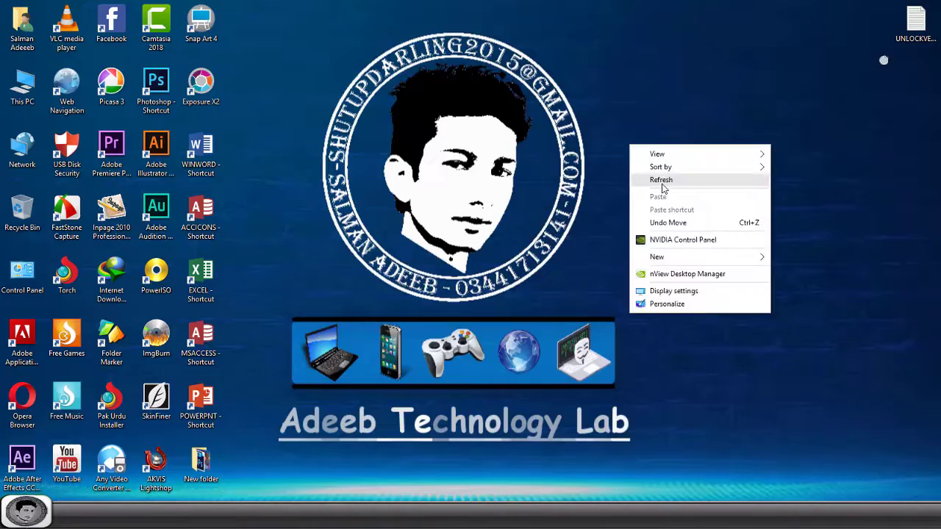
pyautogui.click(664, 186)
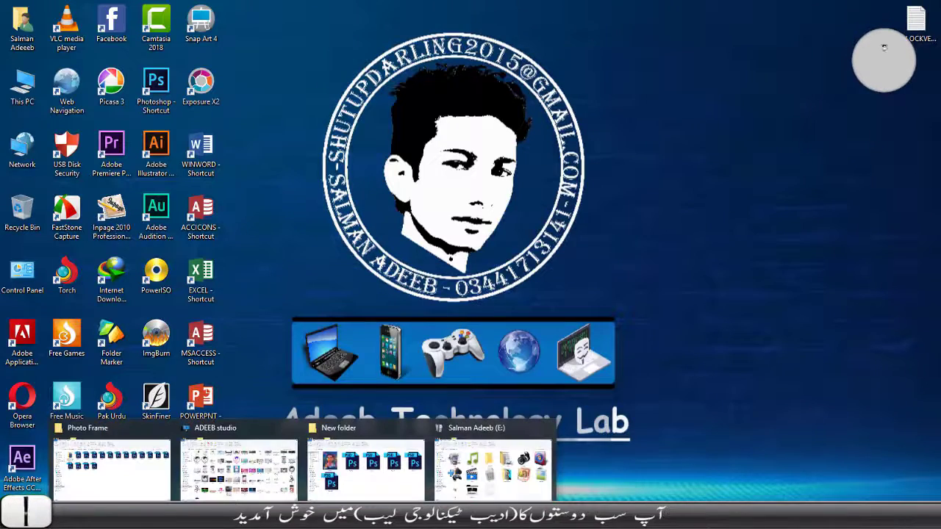
pyautogui.click(353, 466)
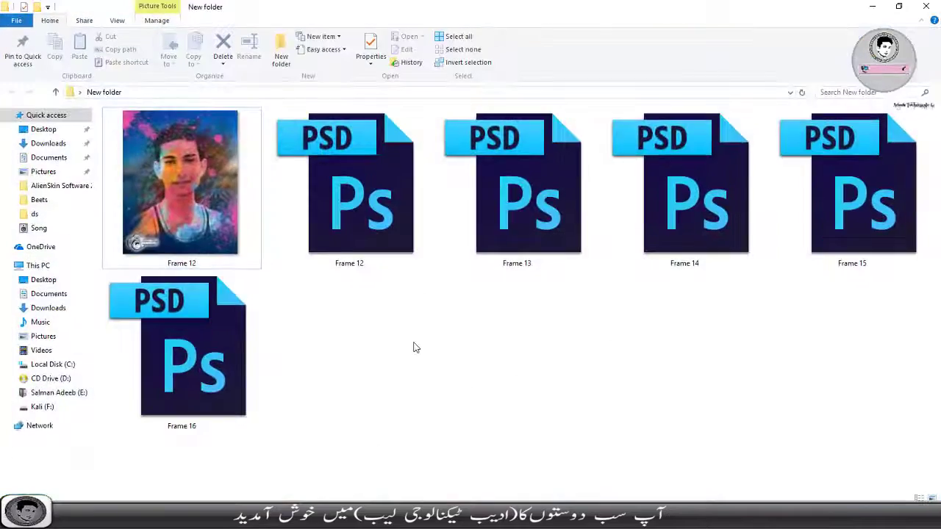
pyautogui.click(547, 197)
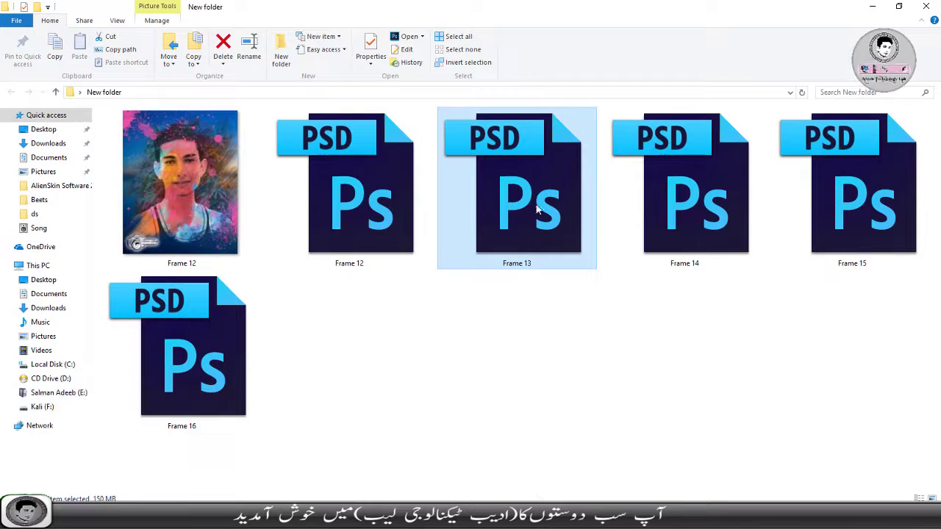
pyautogui.moveTo(499, 307)
pyautogui.mouseDown()
pyautogui.moveTo(419, 523)
pyautogui.moveTo(412, 309)
pyautogui.mouseUp()
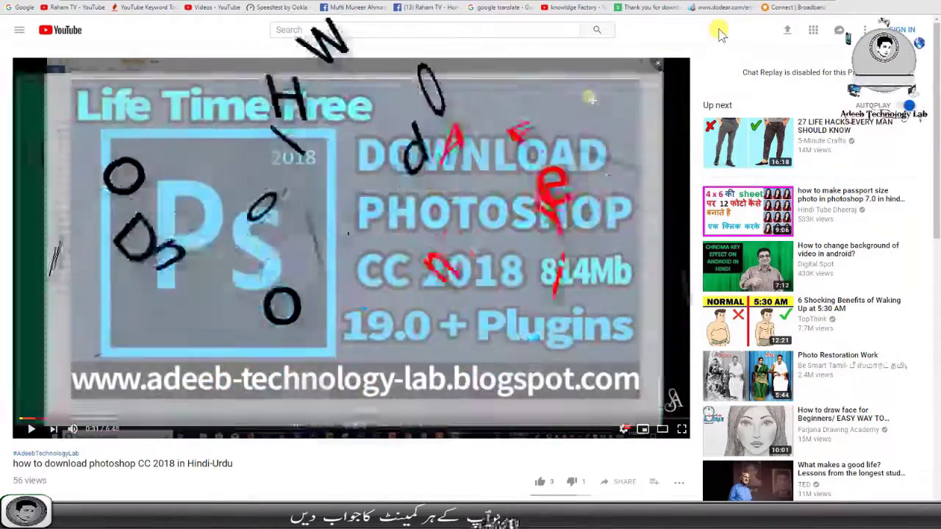
# Expand the video description and follow the kudoflow link beside Download Link
pyautogui.scroll(-1, 721, 33)
pyautogui.scroll(-2, 721, 33)
pyautogui.scroll(-2, 757, 26)
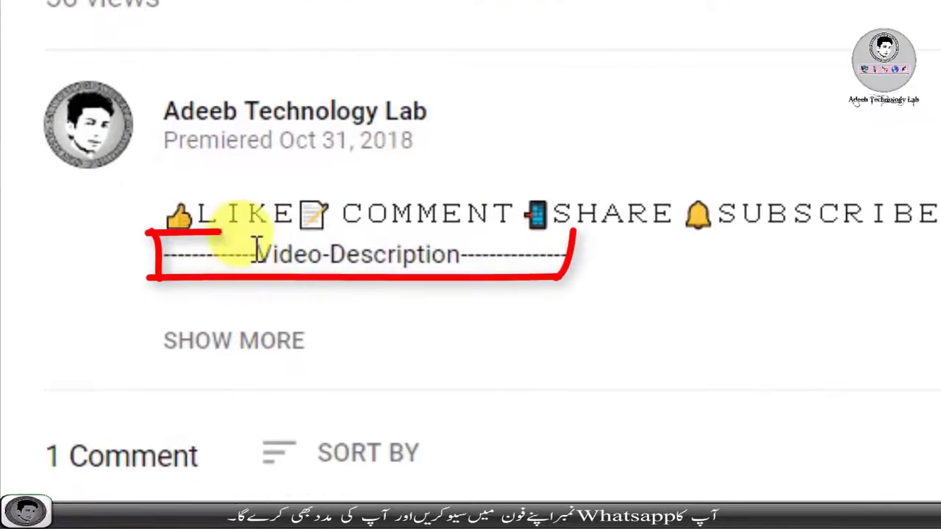
pyautogui.moveTo(256, 251); pyautogui.dragTo(333, 248)
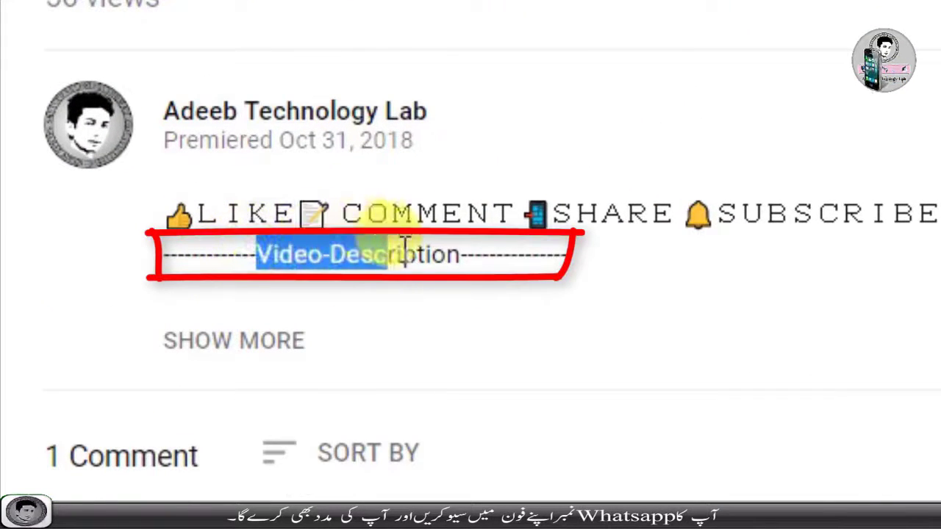
pyautogui.click(365, 259)
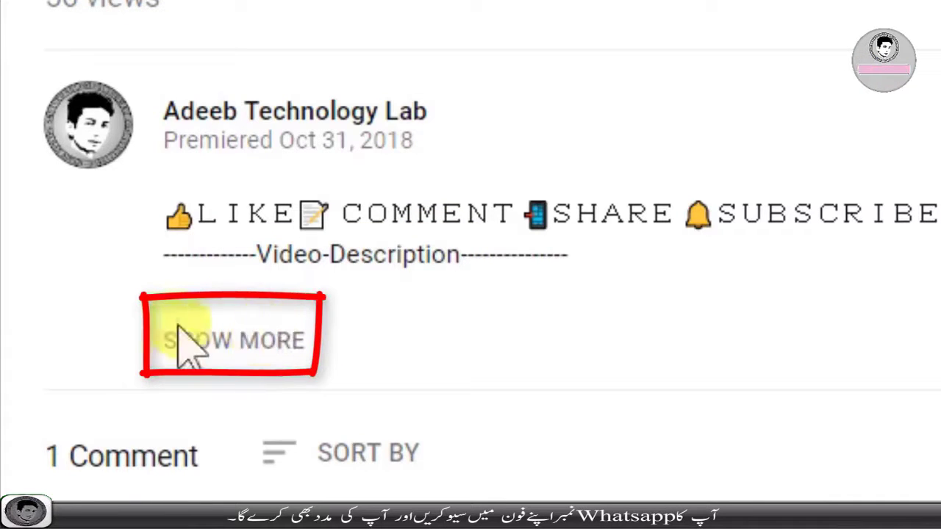
pyautogui.click(269, 353)
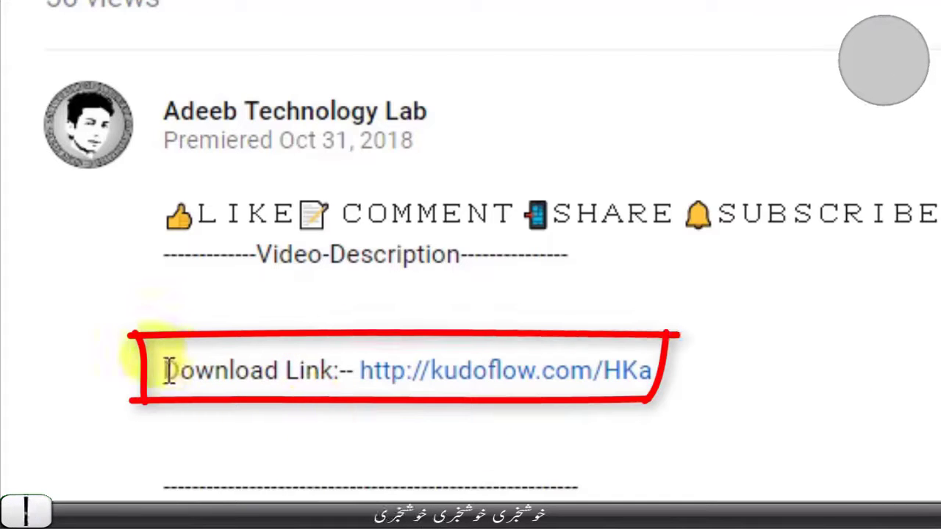
pyautogui.moveTo(156, 371); pyautogui.dragTo(342, 374)
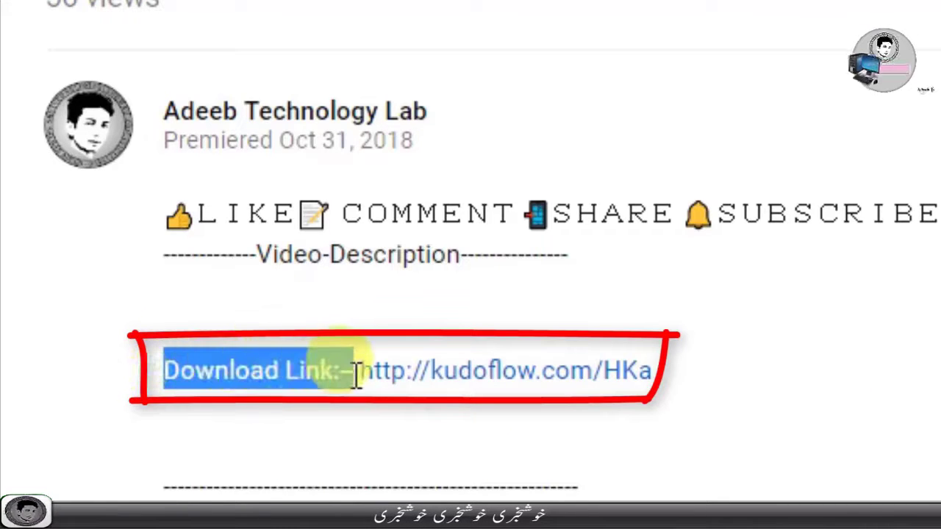
pyautogui.click(250, 361)
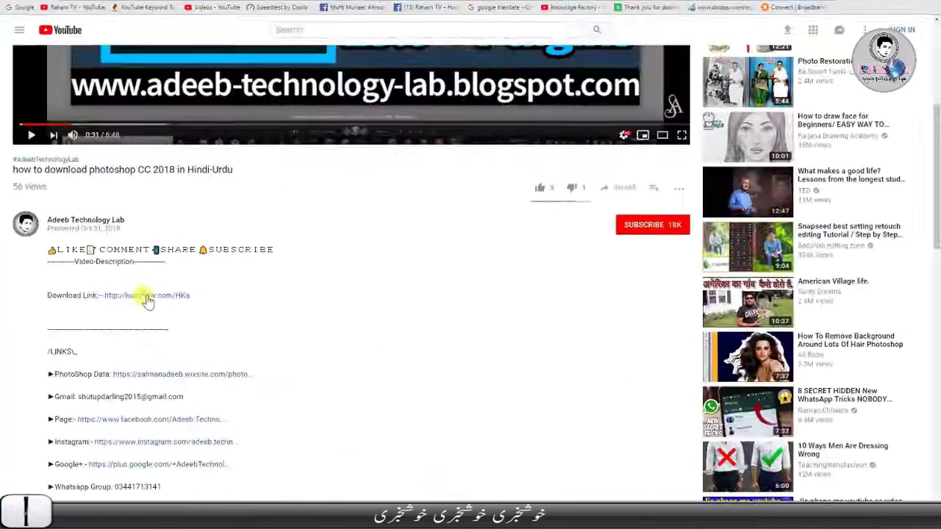
pyautogui.click(147, 296)
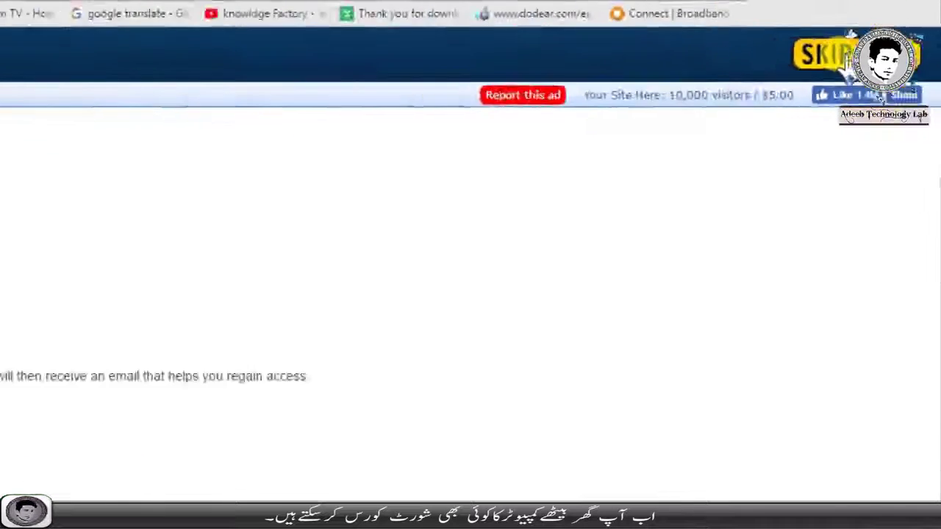
# Skip the ad and follow the kudoflow link for the Frame 3 PSD template
pyautogui.click(849, 57)
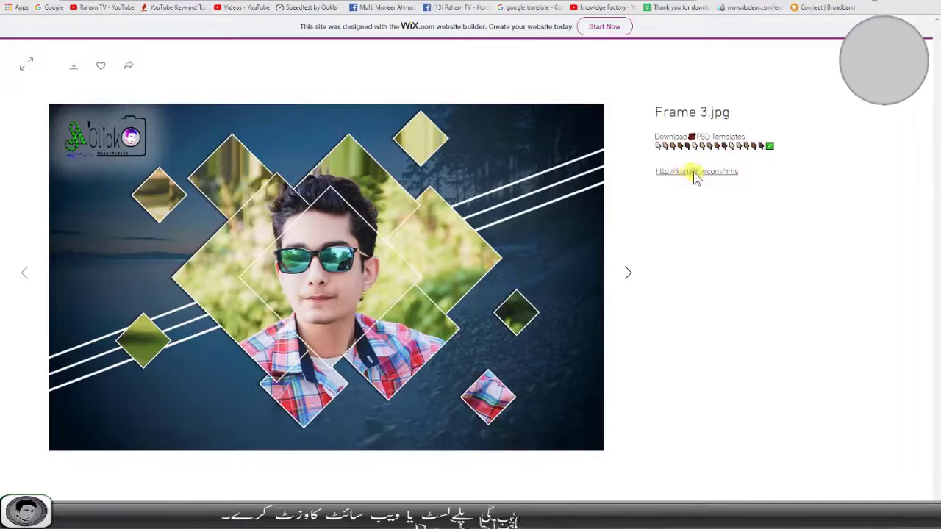
pyautogui.click(693, 173)
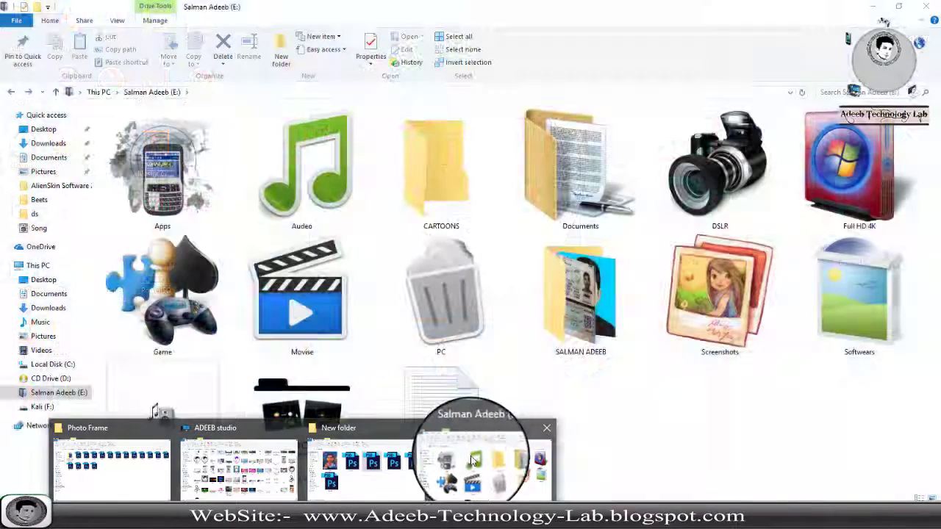
# On drive E:, open the personal photo folder, then DSLR and New folder22
pyautogui.click(473, 460)
pyautogui.click(570, 291)
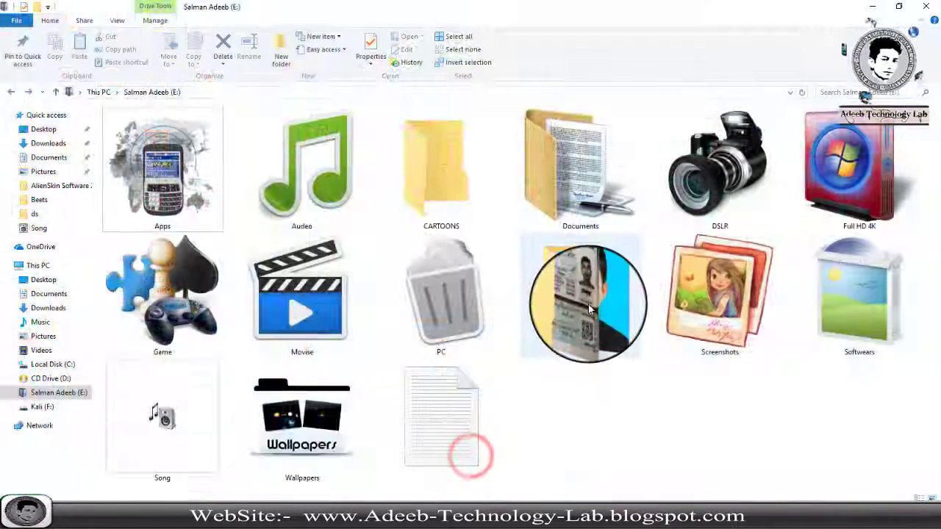
pyautogui.doubleClick(566, 290)
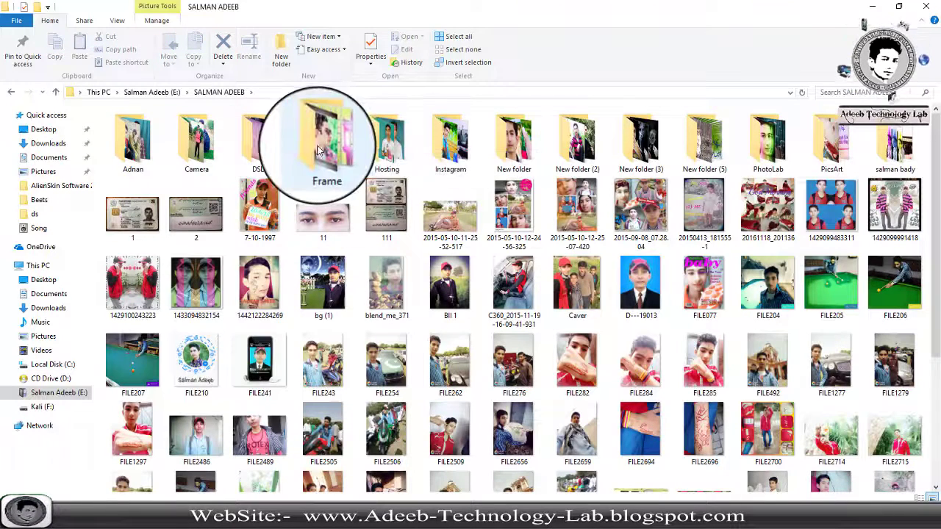
pyautogui.click(254, 146)
pyautogui.doubleClick(253, 144)
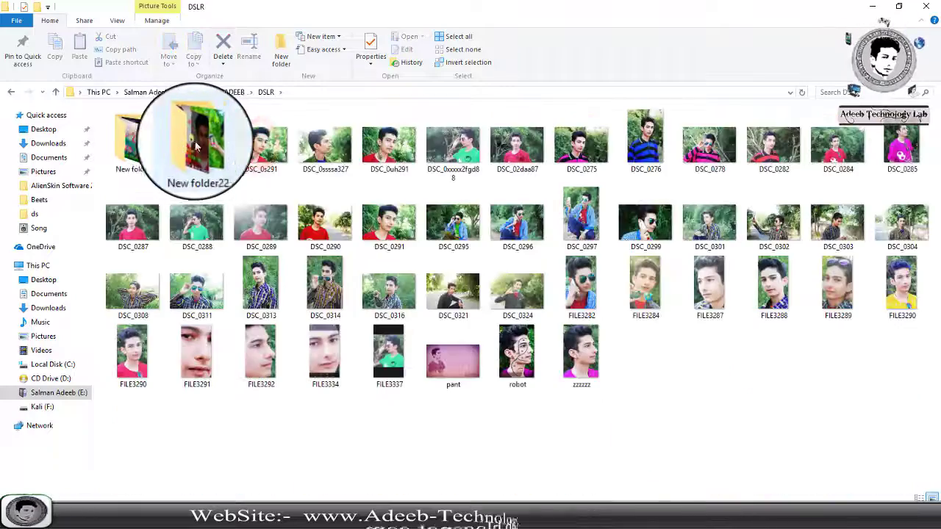
pyautogui.doubleClick(212, 137)
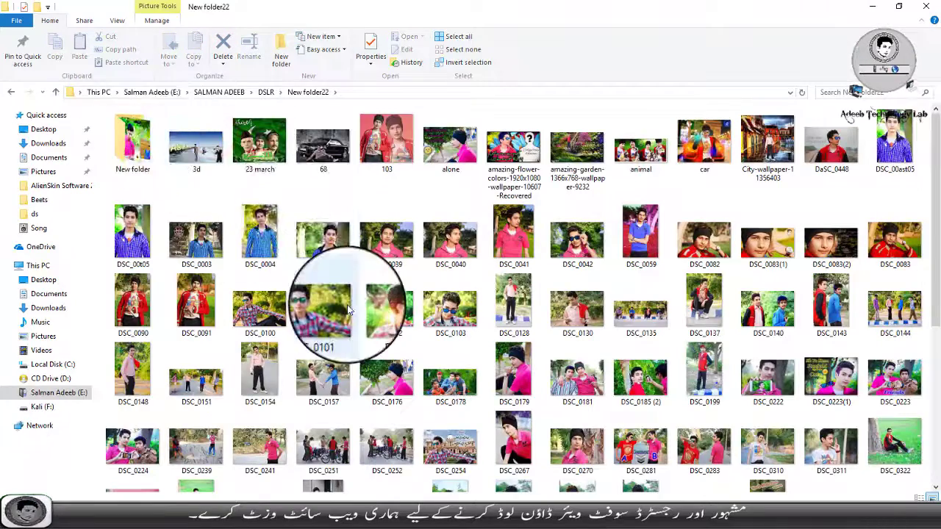
pyautogui.scroll(-3, 348, 310)
pyautogui.scroll(-2, 348, 310)
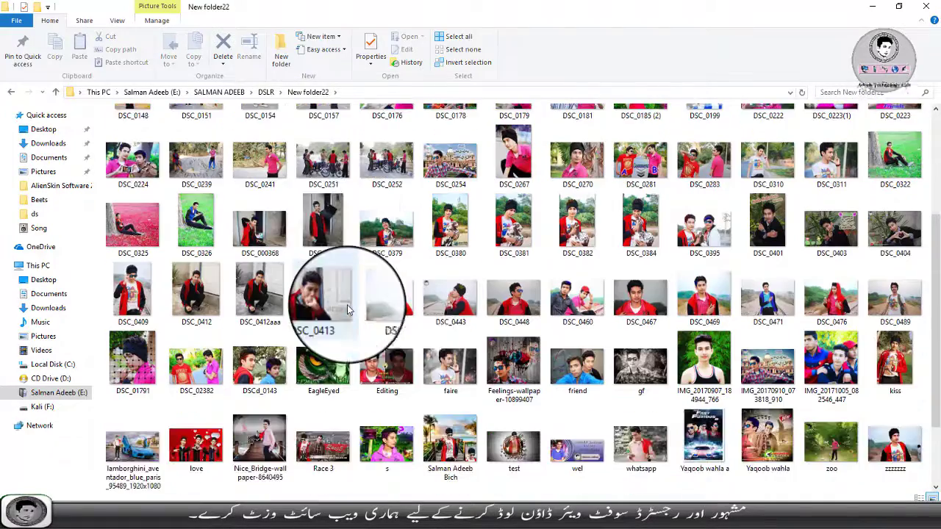
pyautogui.scroll(3, 449, 375)
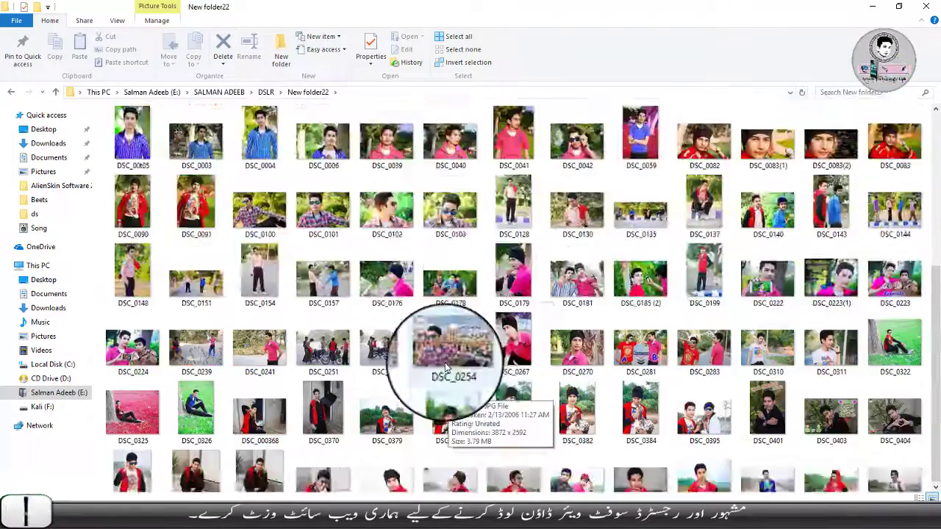
pyautogui.scroll(2, 448, 374)
# Drill through the nested New folder and New folder (2) folders and select IMG_0139
pyautogui.click(142, 147)
pyautogui.doubleClick(142, 147)
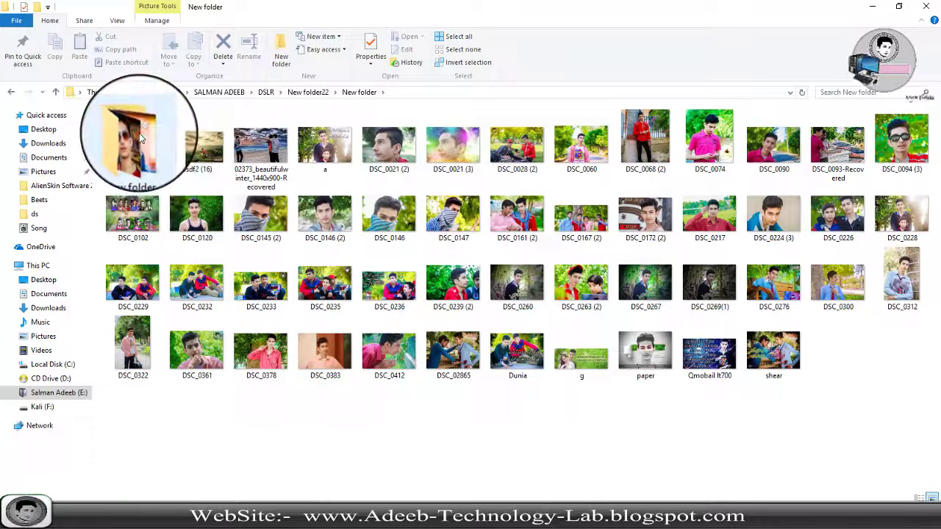
pyautogui.doubleClick(152, 166)
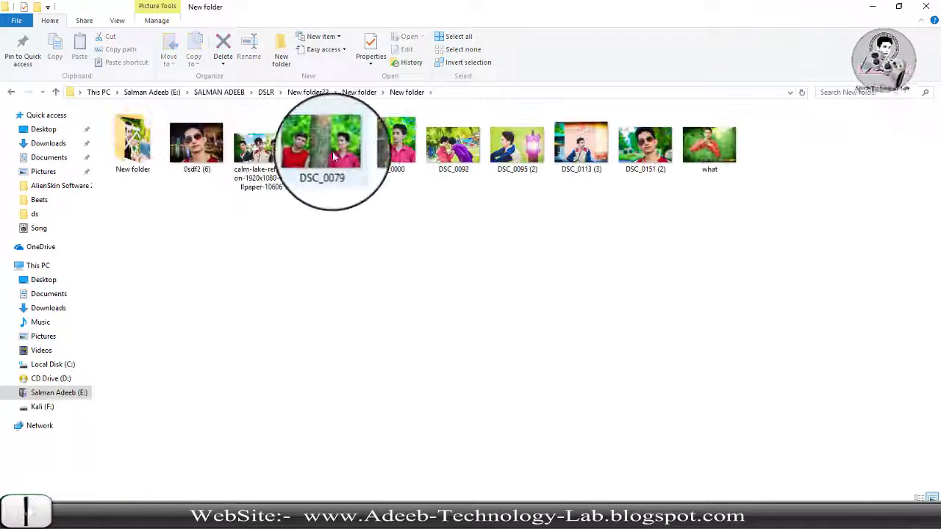
pyautogui.doubleClick(144, 136)
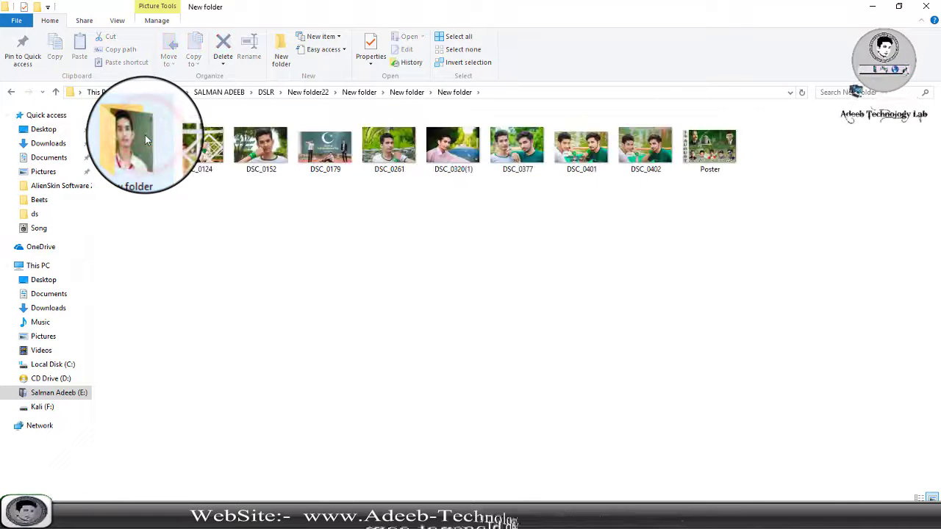
pyautogui.doubleClick(144, 136)
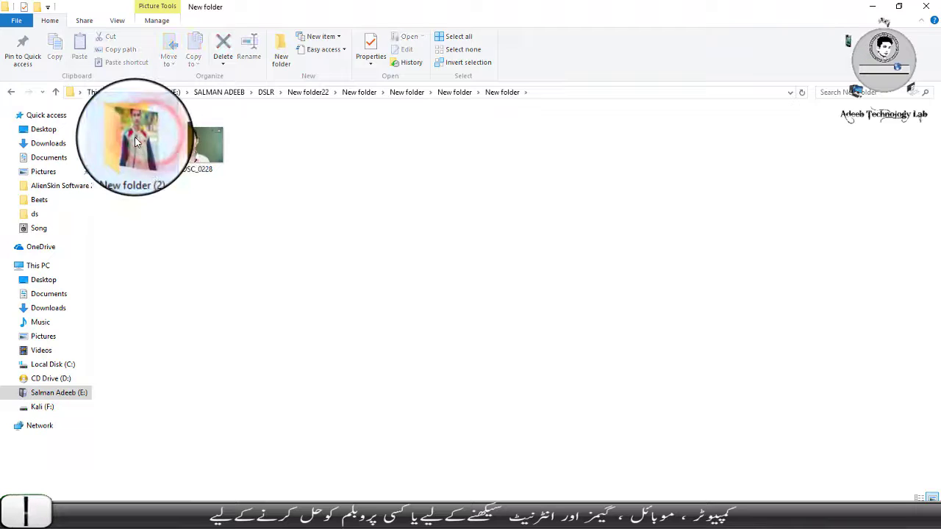
pyautogui.doubleClick(136, 138)
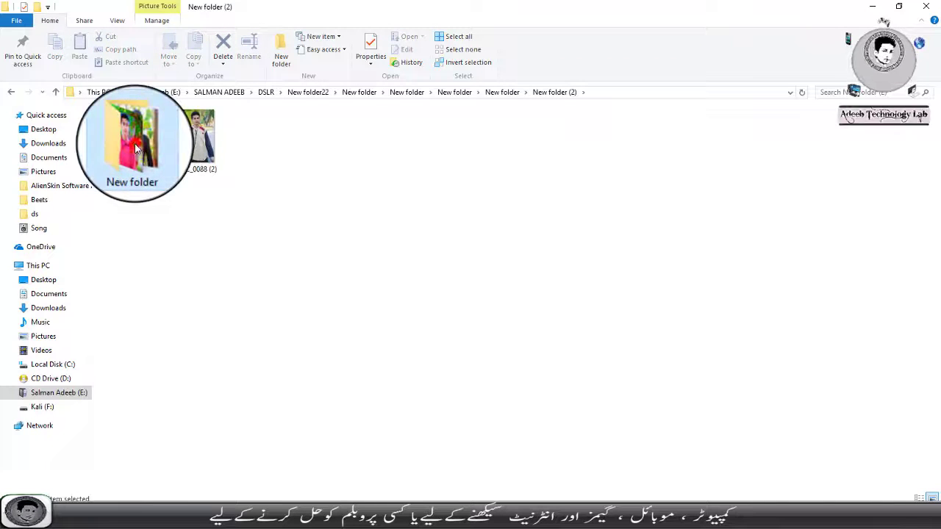
pyautogui.doubleClick(139, 147)
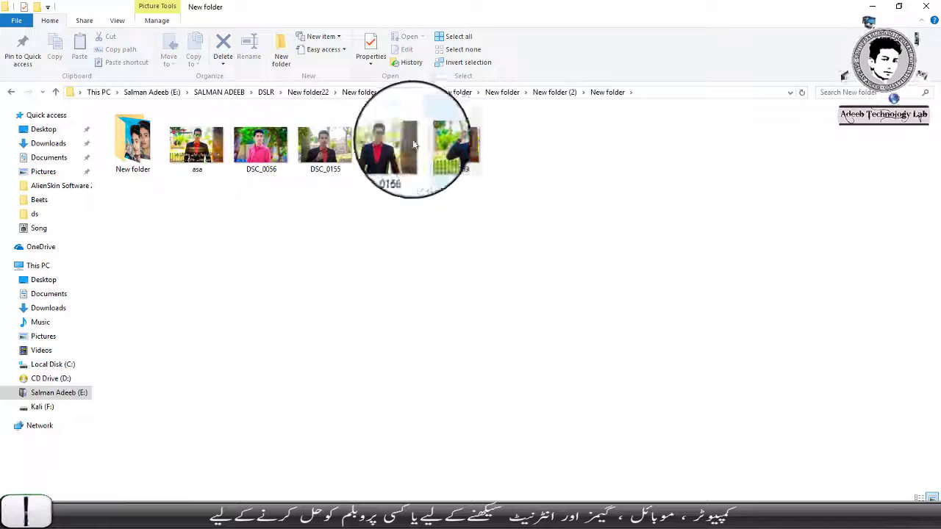
pyautogui.click(140, 144)
pyautogui.doubleClick(139, 142)
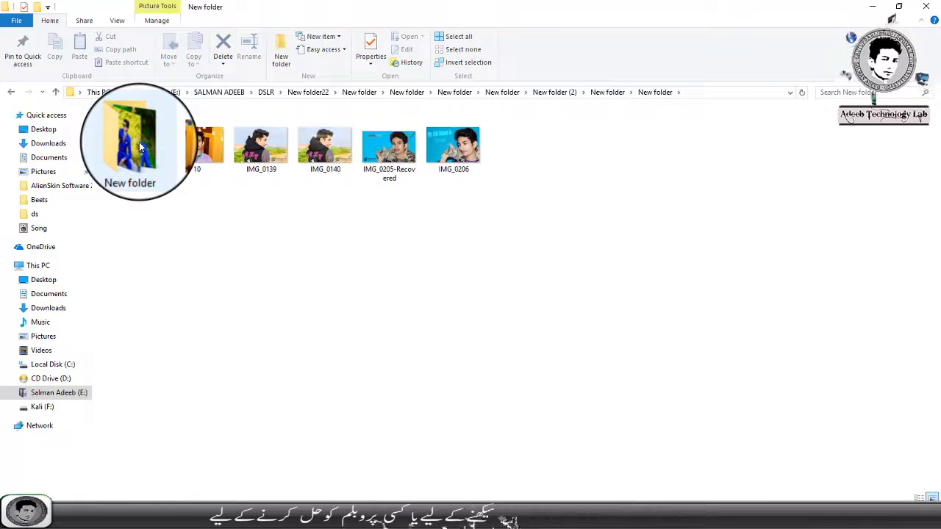
pyautogui.click(139, 142)
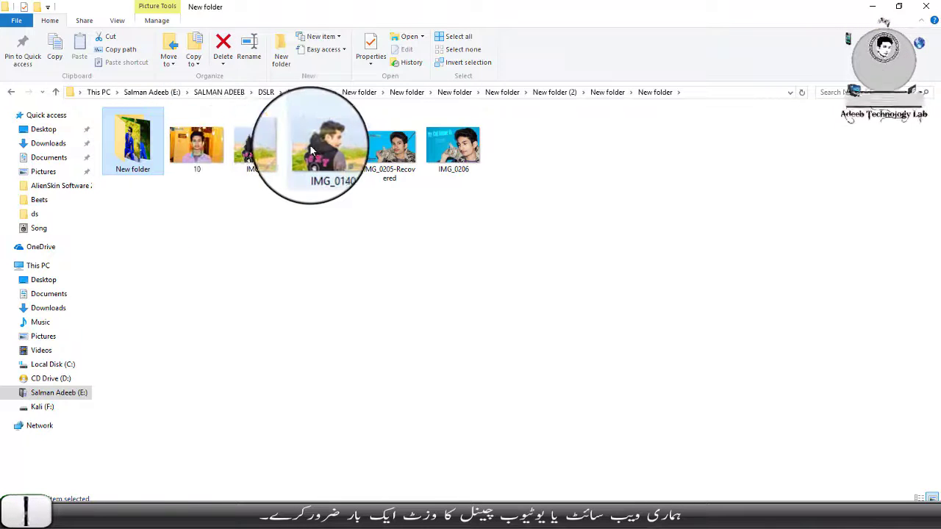
pyautogui.click(261, 146)
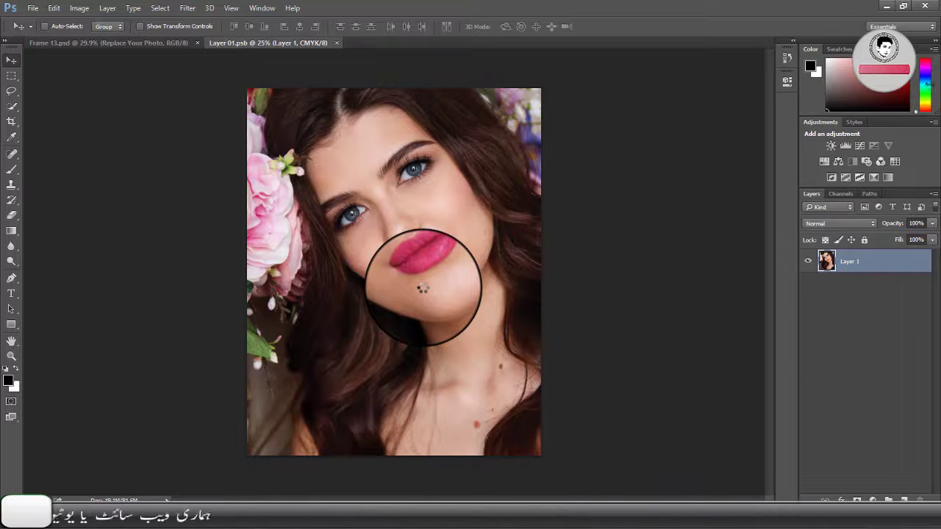
# Scale the placed IMG_0139 hoodie photo up to cover the canvas and commit it
pyautogui.hotkey('ctrl', 't')
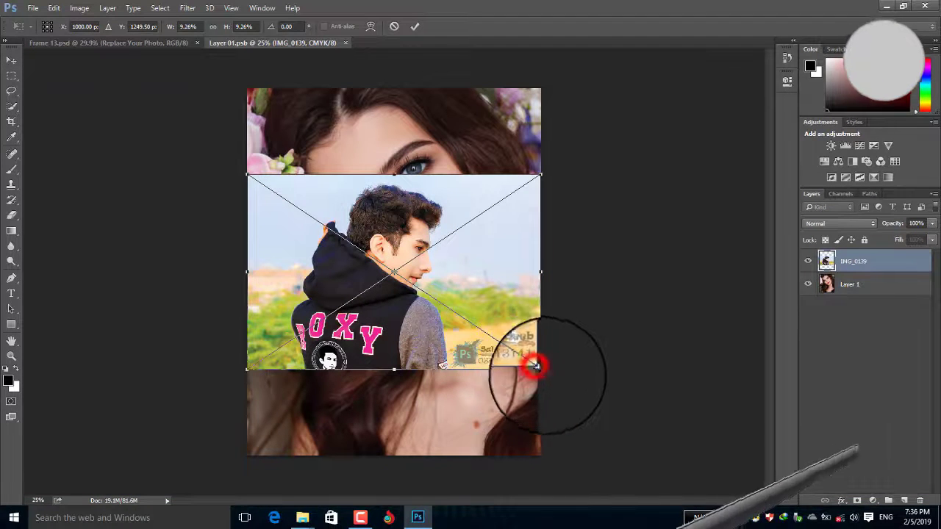
pyautogui.moveTo(540, 369); pyautogui.dragTo(677, 460)
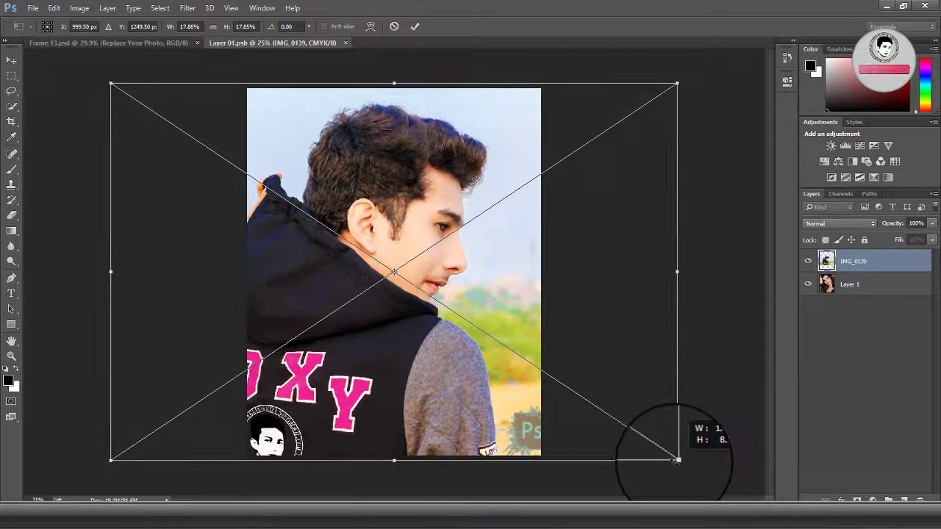
pyautogui.moveTo(449, 370); pyautogui.dragTo(463, 373)
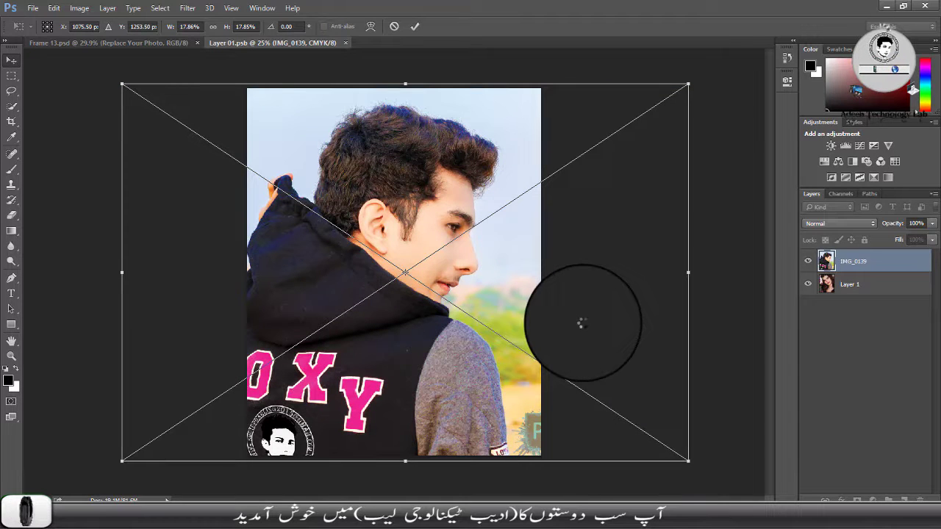
pyautogui.press('Return')
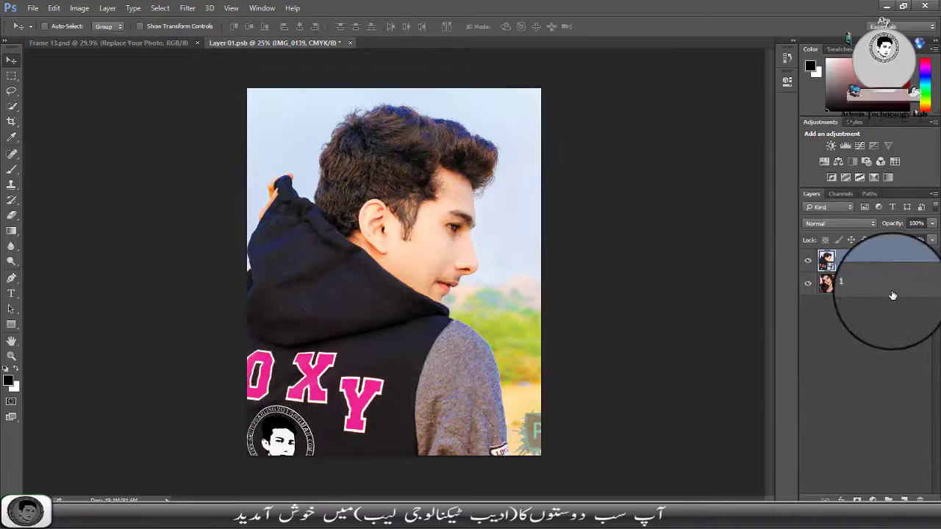
# Delete the woman's Layer 1, save the smart object into Frame 13, and reopen it
pyautogui.click(890, 293)
pyautogui.moveTo(891, 292); pyautogui.dragTo(922, 498)
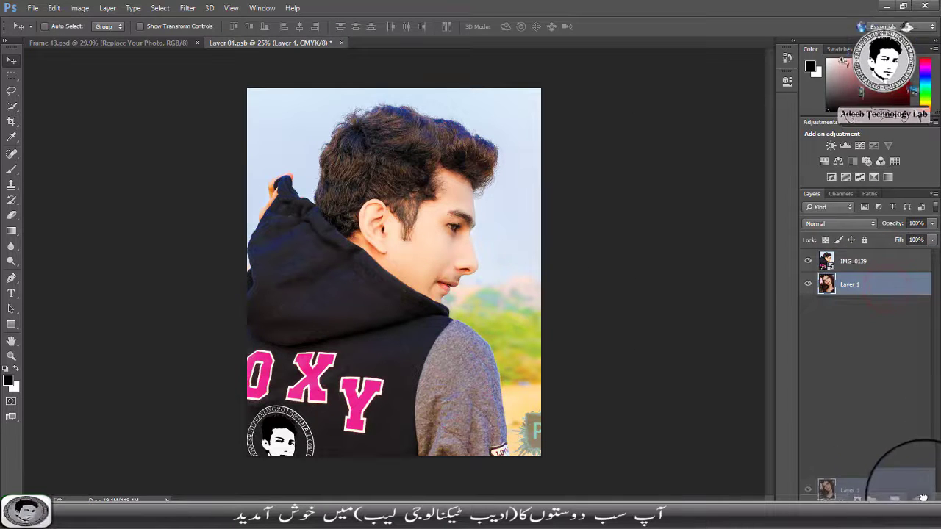
pyautogui.click(350, 42)
pyautogui.click(400, 191)
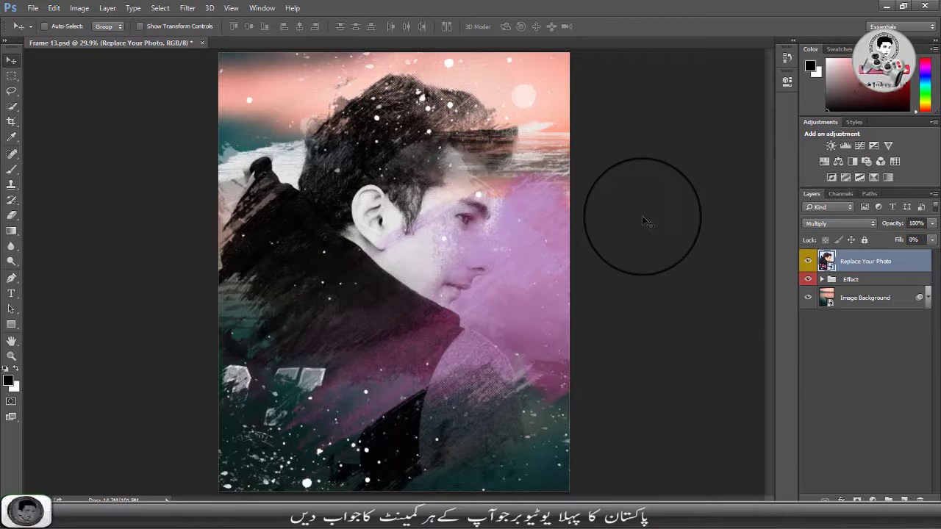
pyautogui.doubleClick(833, 267)
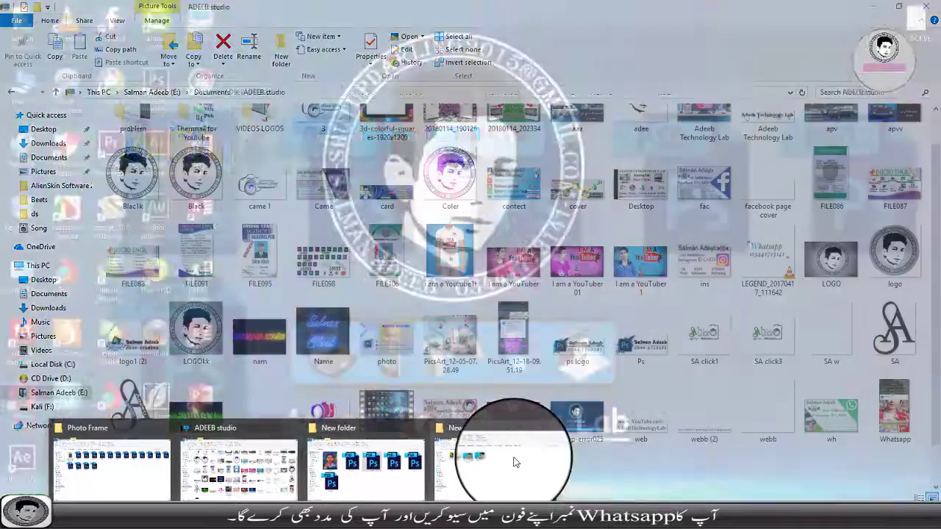
# Open the nested New folder and preview the blue-suit portrait full size
pyautogui.click(515, 461)
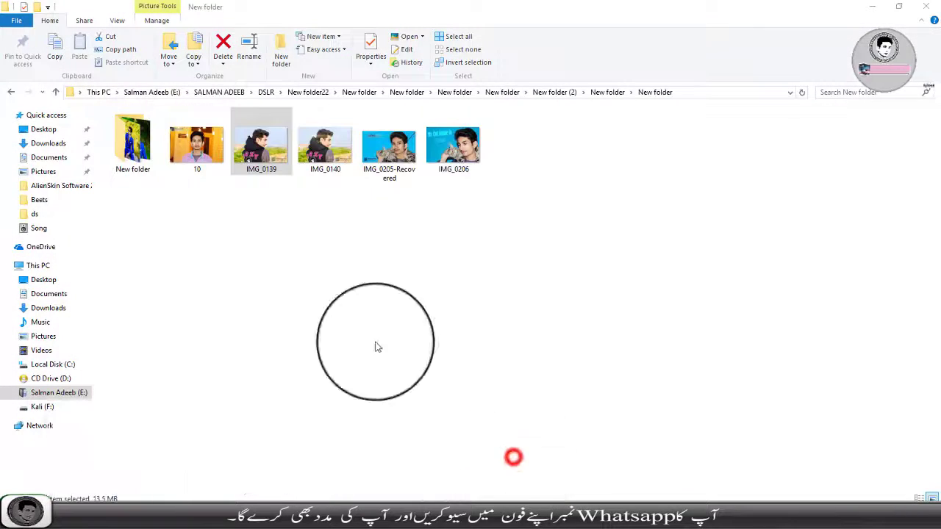
pyautogui.doubleClick(143, 150)
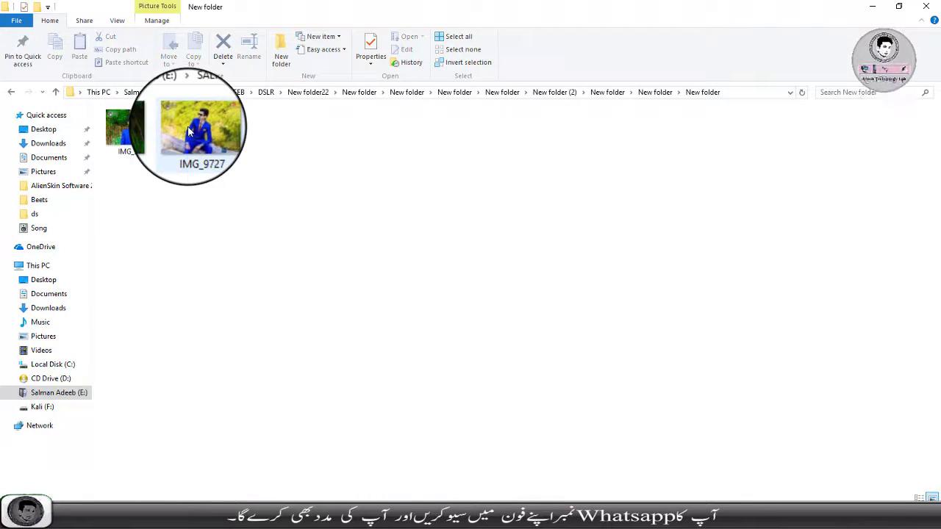
pyautogui.click(139, 131)
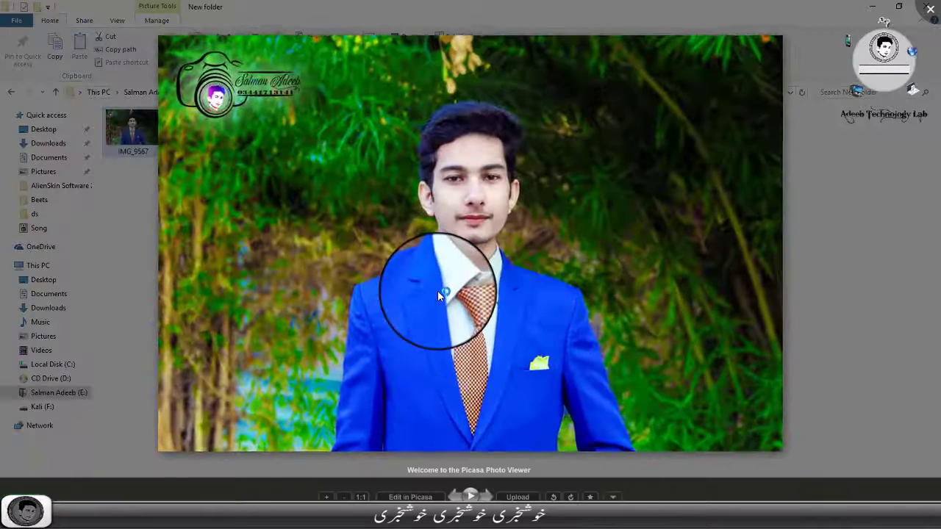
pyautogui.press('Escape')
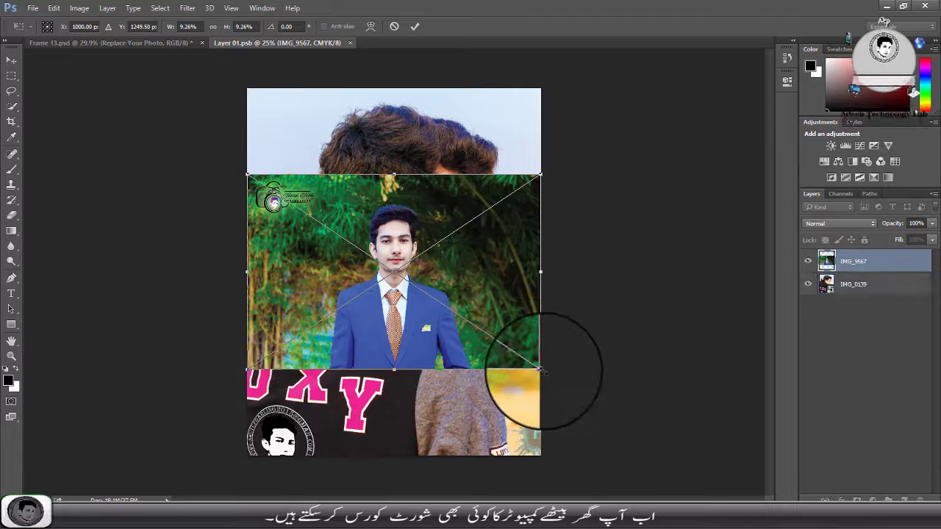
# Enlarge the IMG_9567 suit portrait to fill the canvas, shift it left, and commit
pyautogui.moveTo(540, 369)
pyautogui.mouseDown()
pyautogui.moveTo(646, 478)
pyautogui.moveTo(689, 493)
pyautogui.moveTo(702, 476)
pyautogui.mouseUp()
pyautogui.moveTo(566, 445); pyautogui.dragTo(555, 443)
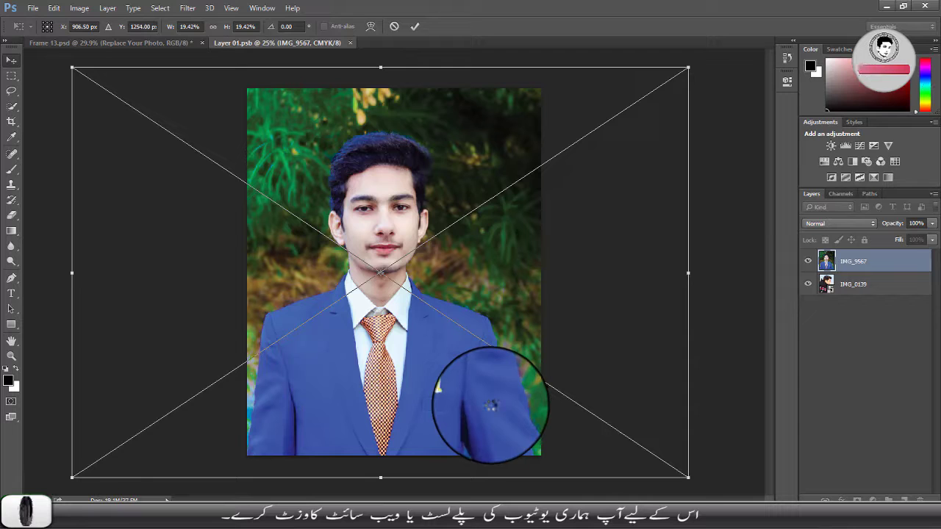
pyautogui.press('Return')
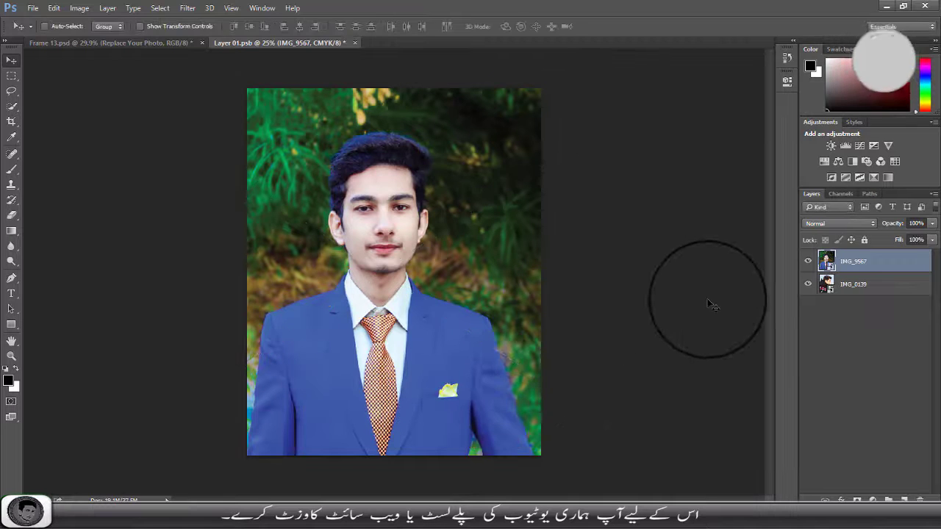
# Delete the old IMG_0139 hoodie layer and save the smart object back into Frame 13
pyautogui.moveTo(879, 294); pyautogui.dragTo(884, 342)
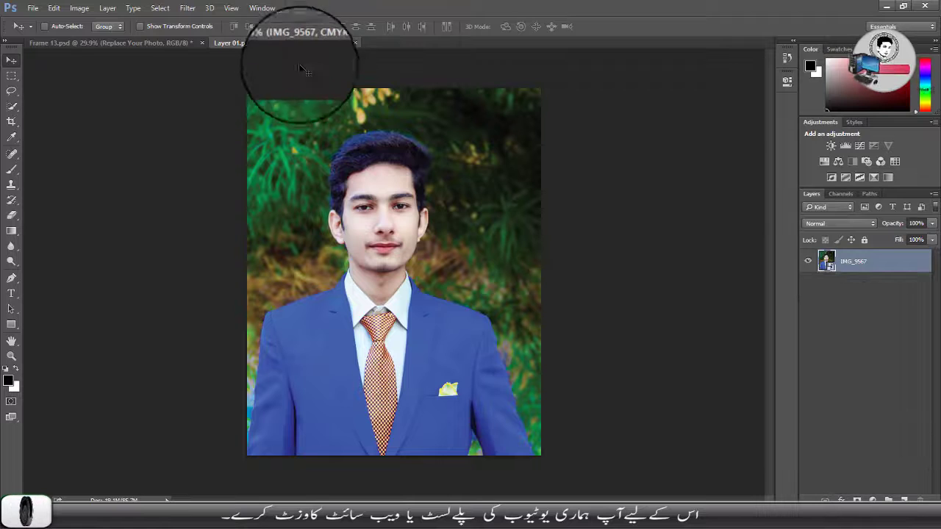
pyautogui.click(358, 43)
pyautogui.click(396, 192)
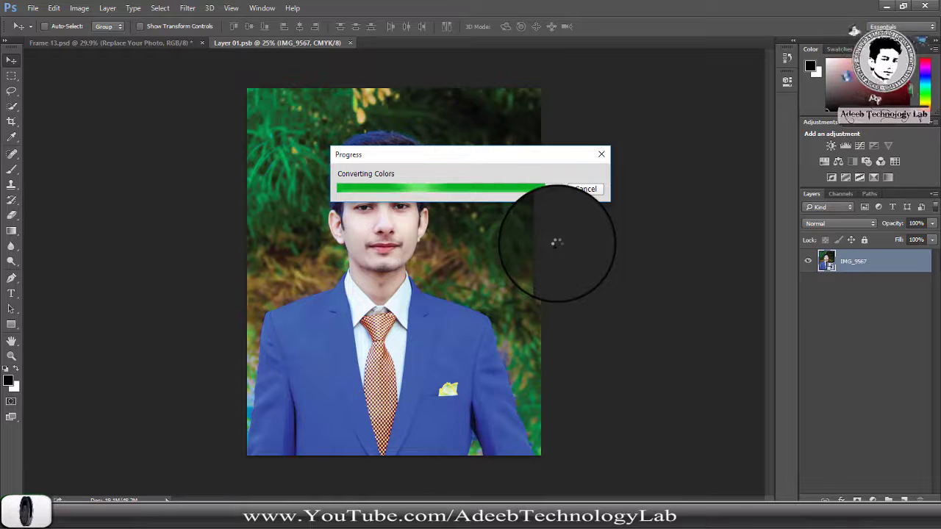
pyautogui.hotkey('ctrl', 'w')
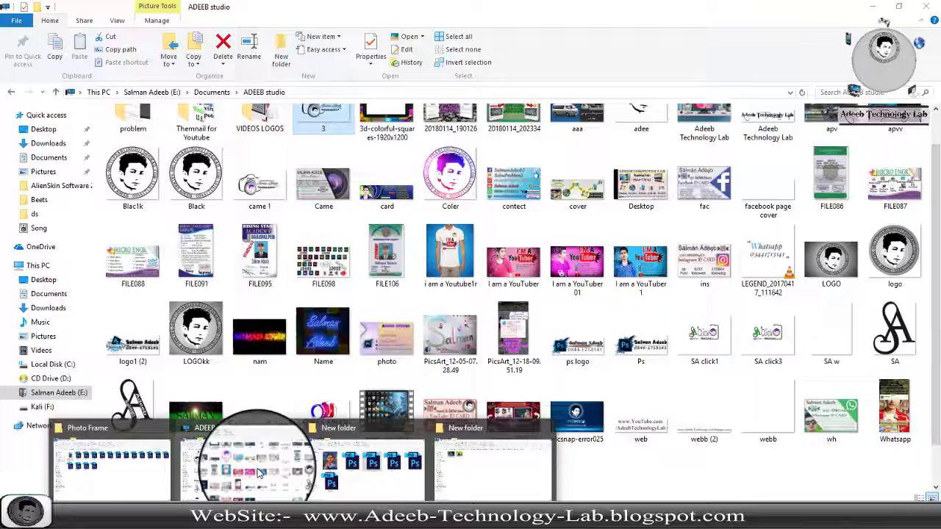
# Drag the SA click3 logo from the ADEEB studio folder onto the Photoshop canvas
pyautogui.click(258, 467)
pyautogui.scroll(-2, 423, 338)
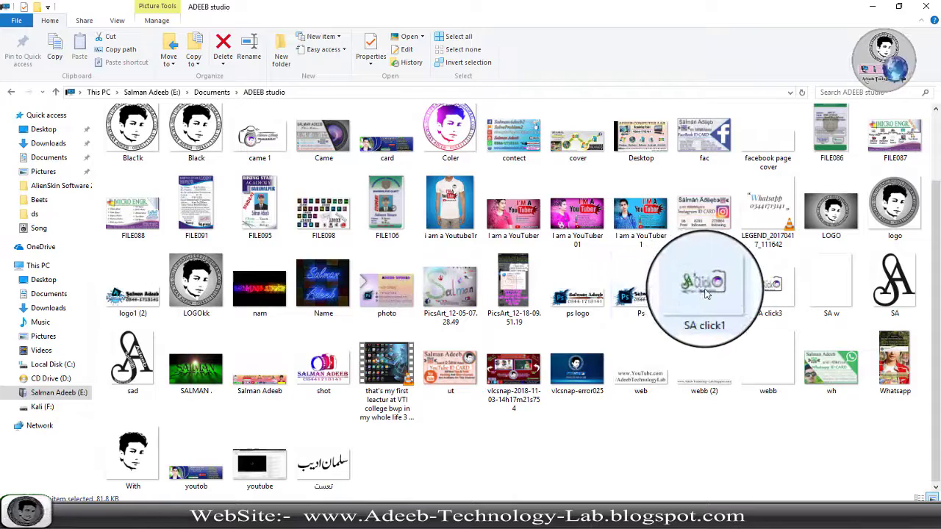
pyautogui.click(766, 285)
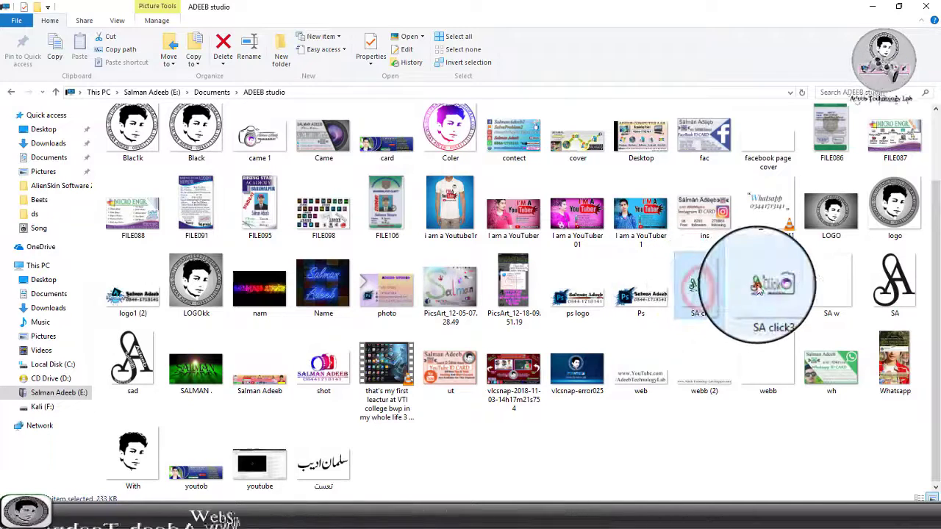
pyautogui.moveTo(410, 491)
pyautogui.mouseDown()
pyautogui.moveTo(326, 504)
pyautogui.moveTo(406, 506)
pyautogui.moveTo(372, 341)
pyautogui.moveTo(400, 315)
pyautogui.moveTo(408, 409)
pyautogui.mouseUp()
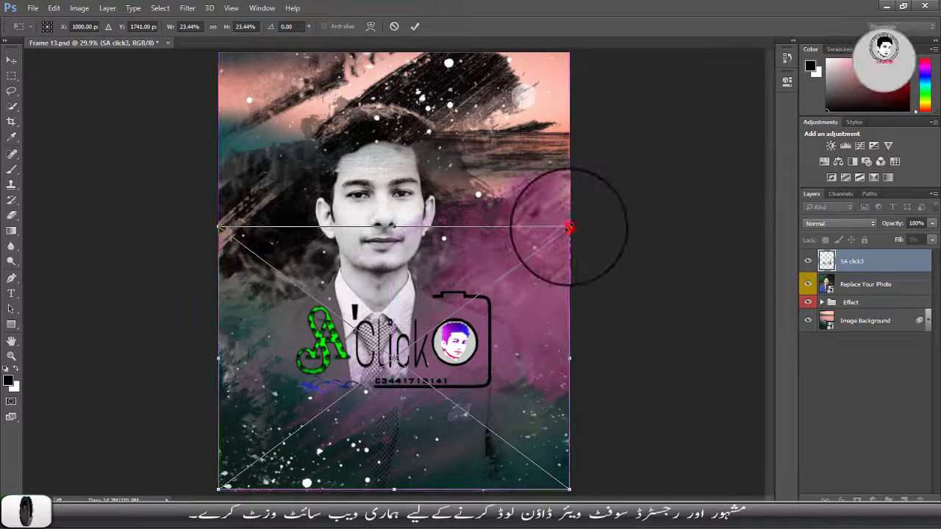
# Shrink the SA click3 logo to about 8.95%, place it bottom-right, and open its layer styles
pyautogui.moveTo(569, 228); pyautogui.dragTo(351, 393)
pyautogui.moveTo(221, 423); pyautogui.dragTo(210, 434)
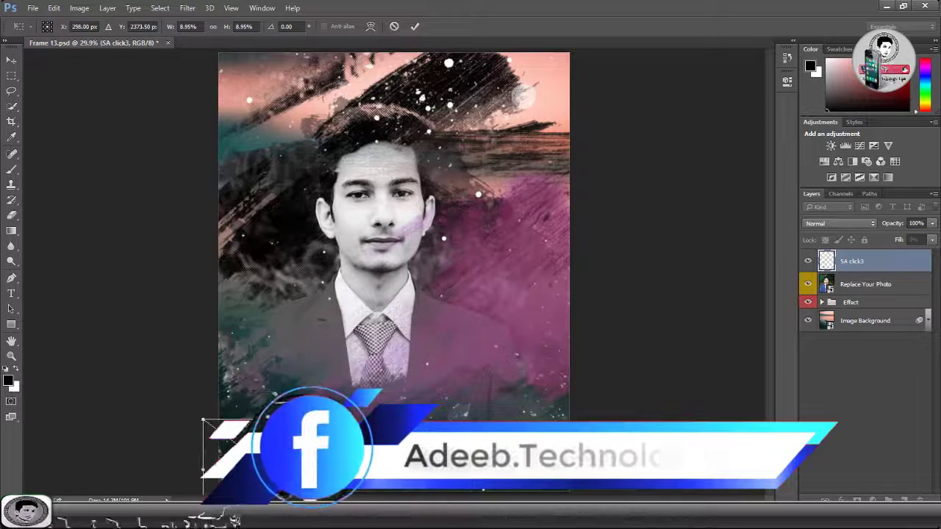
pyautogui.moveTo(312, 427); pyautogui.dragTo(542, 419)
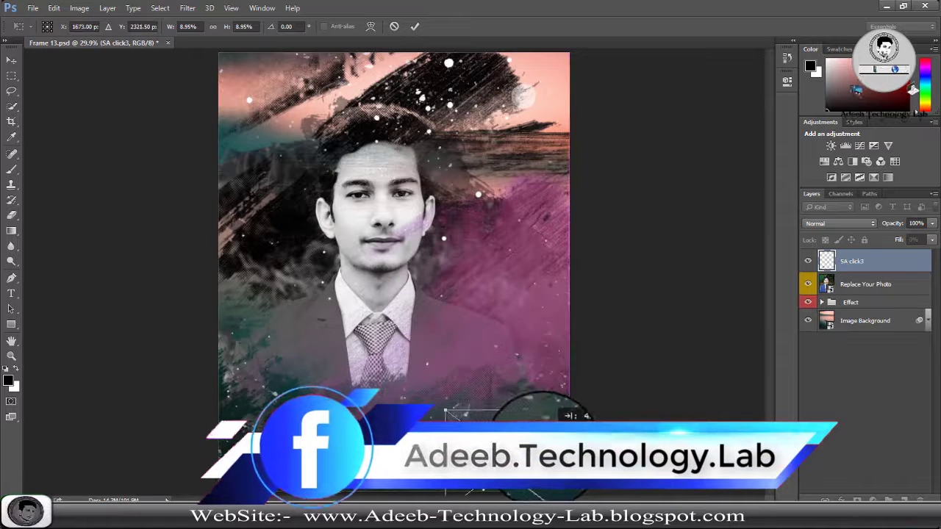
pyautogui.press('Return')
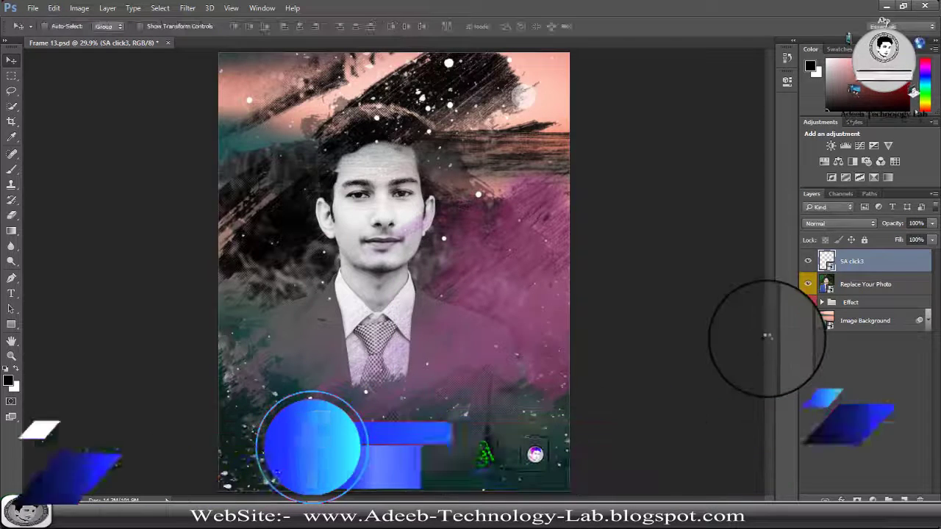
pyautogui.click(903, 260)
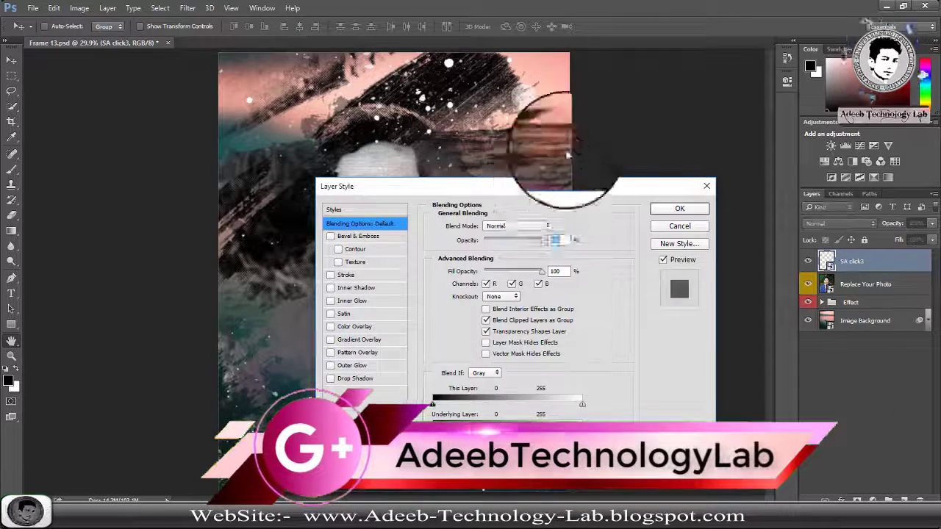
# Add a white Normal-blend drop shadow, 75% opacity and 40% spread, then deselect the layer
pyautogui.click(404, 248)
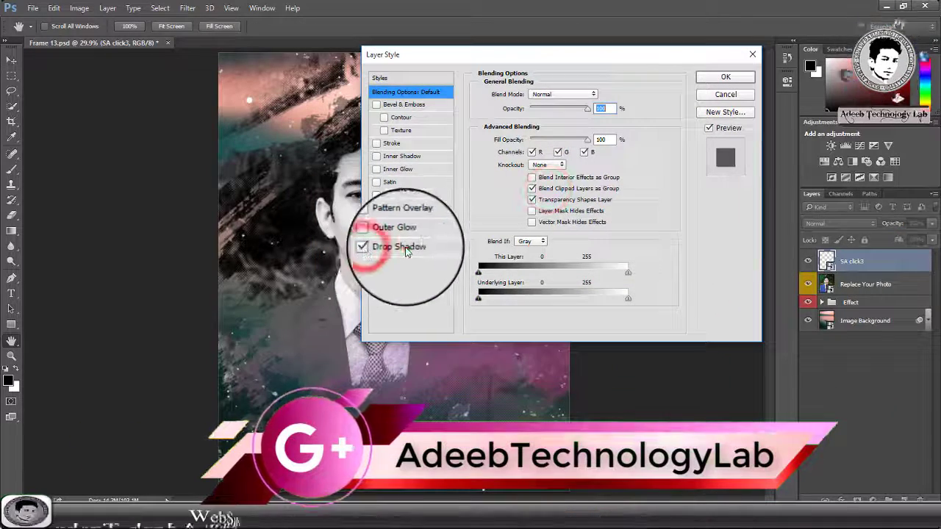
pyautogui.click(404, 248)
pyautogui.click(597, 92)
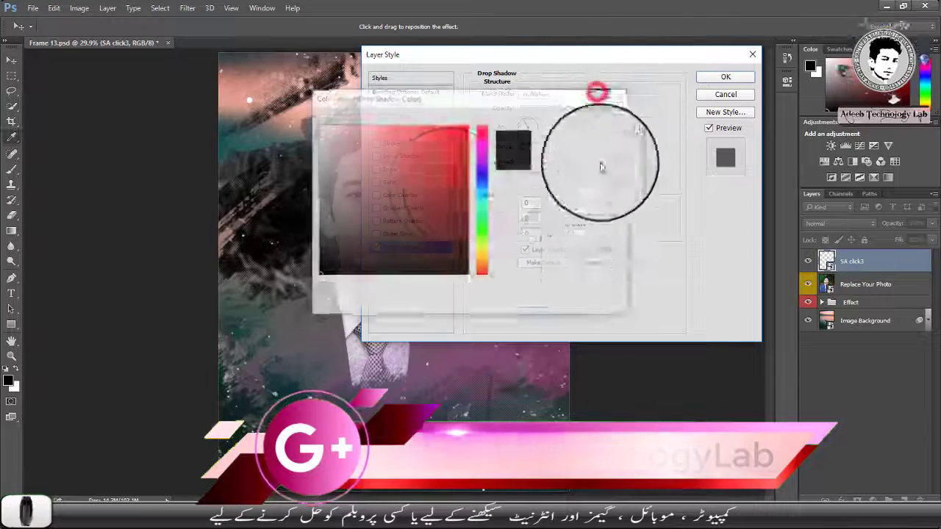
pyautogui.click(595, 116)
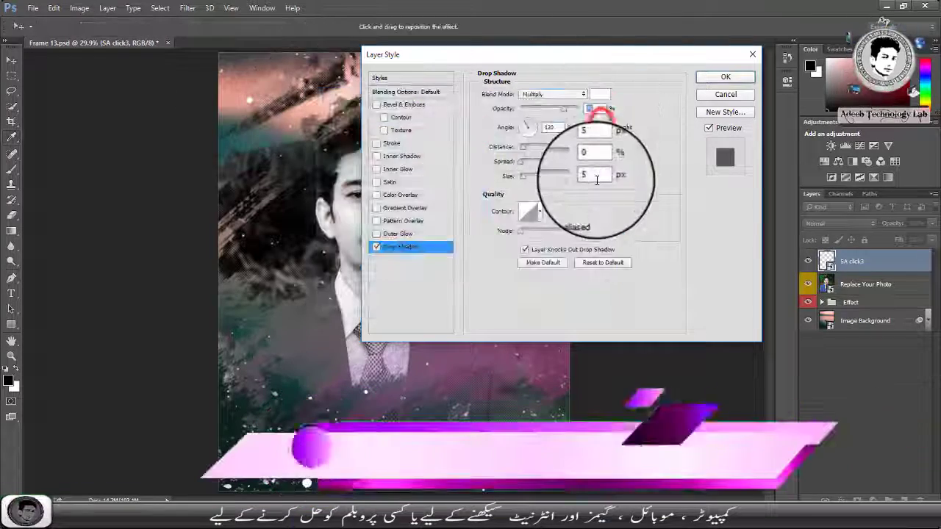
pyautogui.click(552, 94)
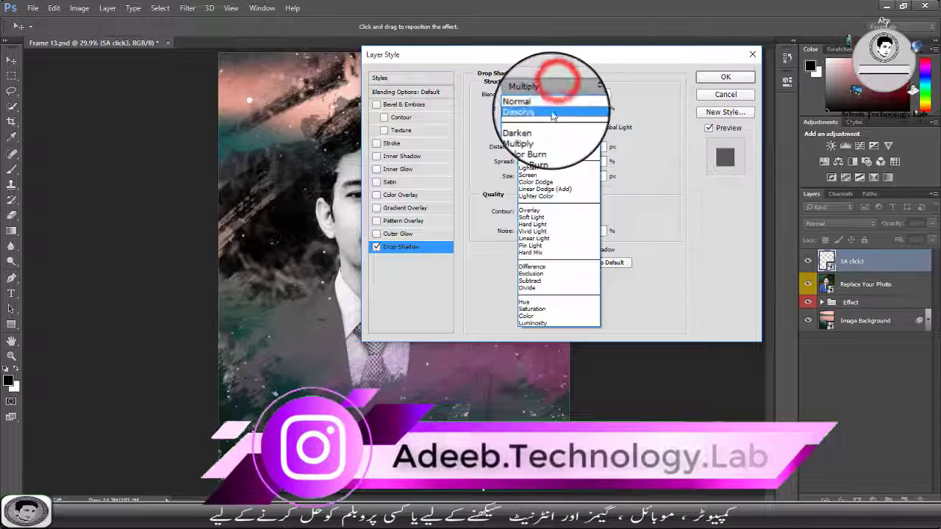
pyautogui.click(523, 101)
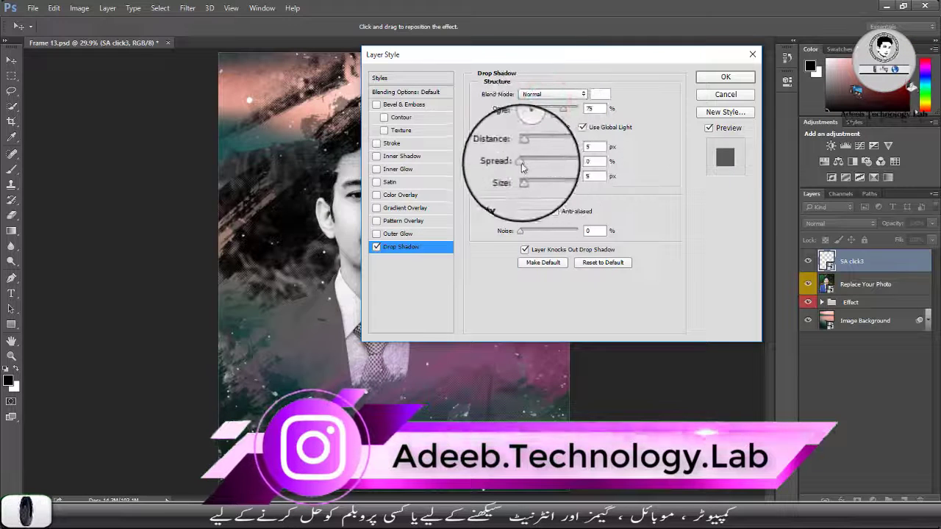
pyautogui.moveTo(521, 165)
pyautogui.mouseDown()
pyautogui.moveTo(542, 166)
pyautogui.moveTo(546, 179)
pyautogui.mouseUp()
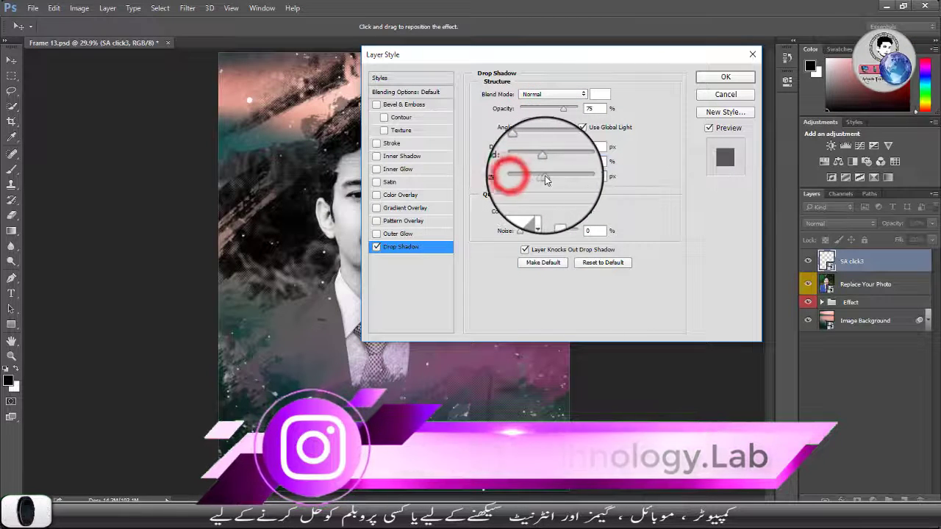
pyautogui.click(716, 77)
pyautogui.click(706, 306)
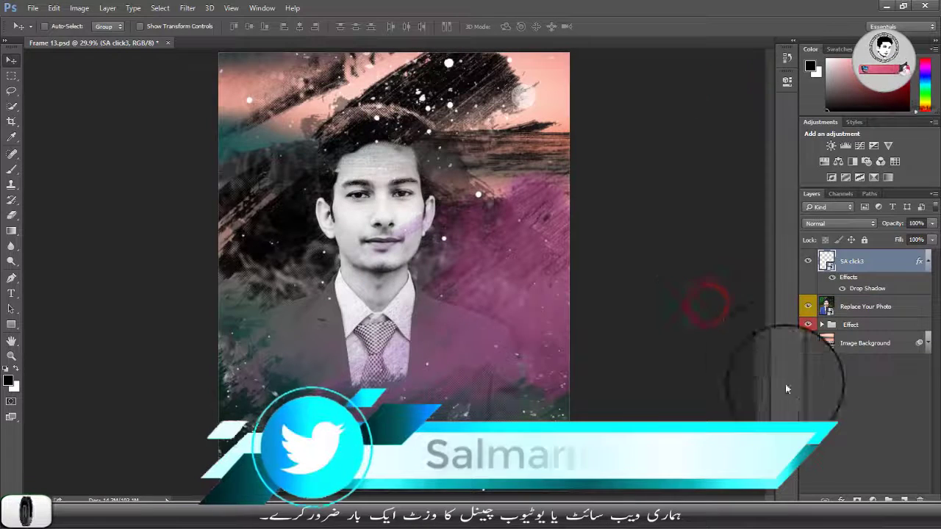
pyautogui.click(891, 439)
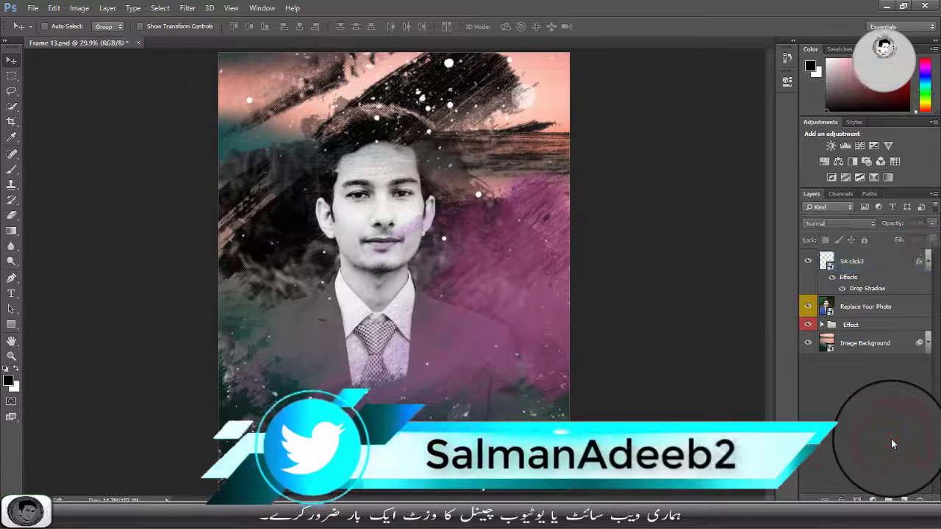
# Save the design as JPEG 'Frame 13' in New folder on the Desktop at quality 12
pyautogui.click(32, 9)
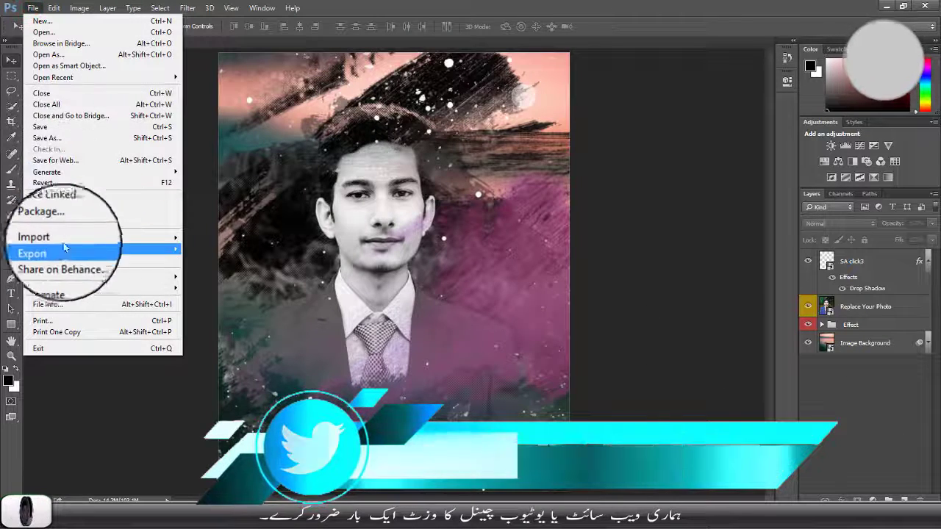
pyautogui.click(69, 139)
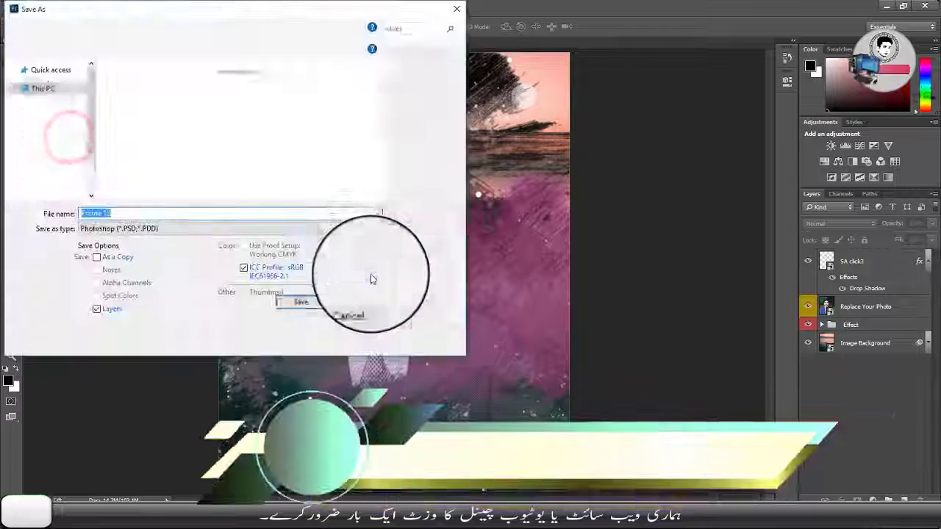
pyautogui.click(247, 244)
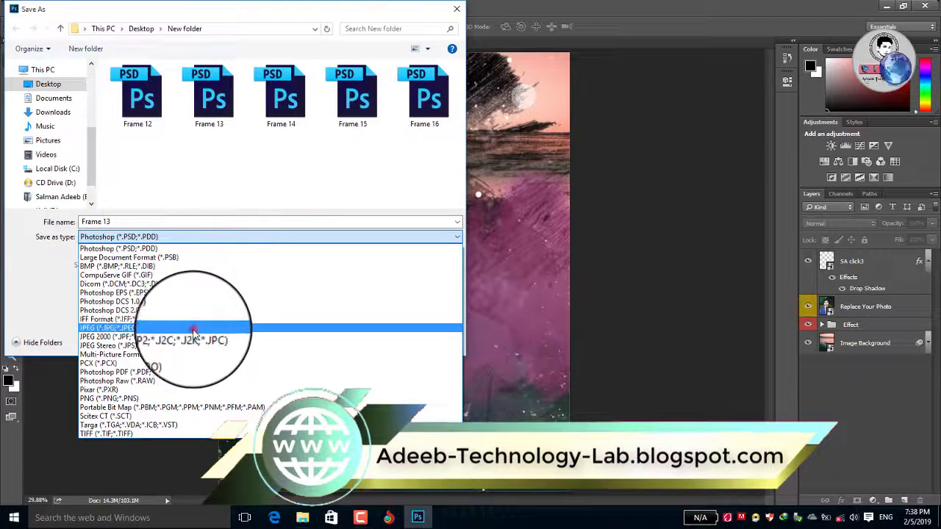
pyautogui.click(193, 329)
pyautogui.click(369, 341)
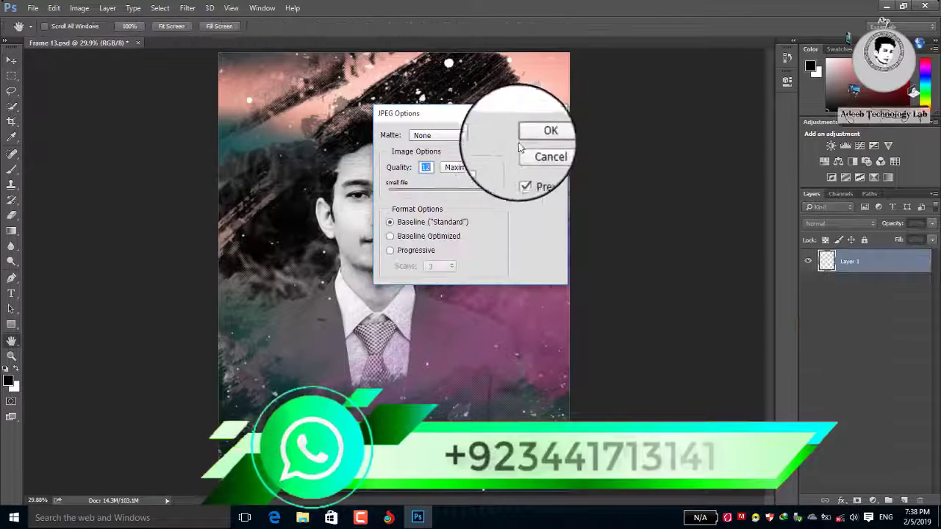
pyautogui.click(533, 139)
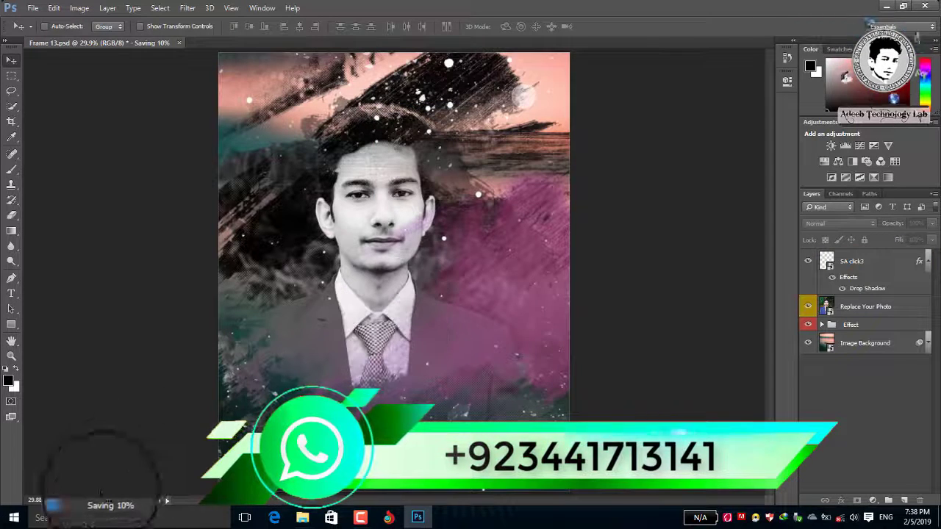
# Switch to the New folder Explorer window and open the Frame 13 JPEG
pyautogui.click(301, 518)
pyautogui.click(365, 463)
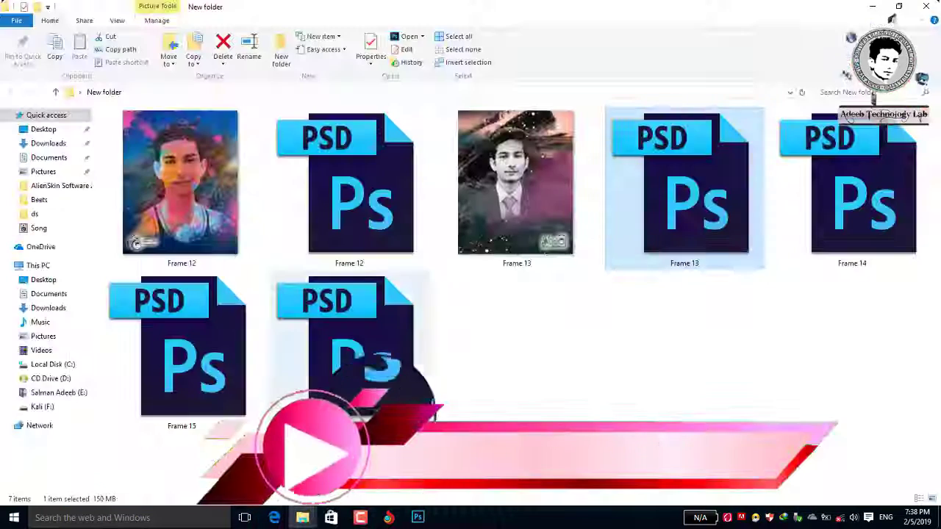
pyautogui.click(525, 358)
pyautogui.doubleClick(541, 189)
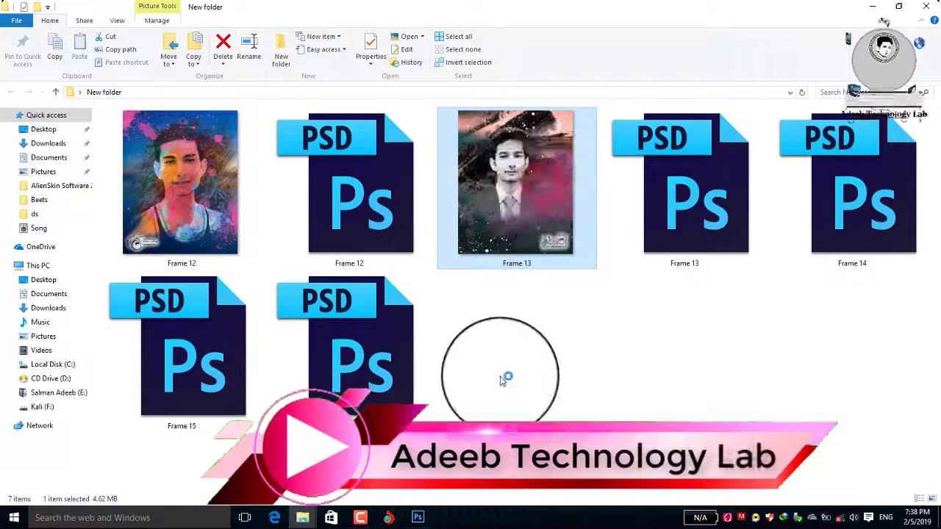